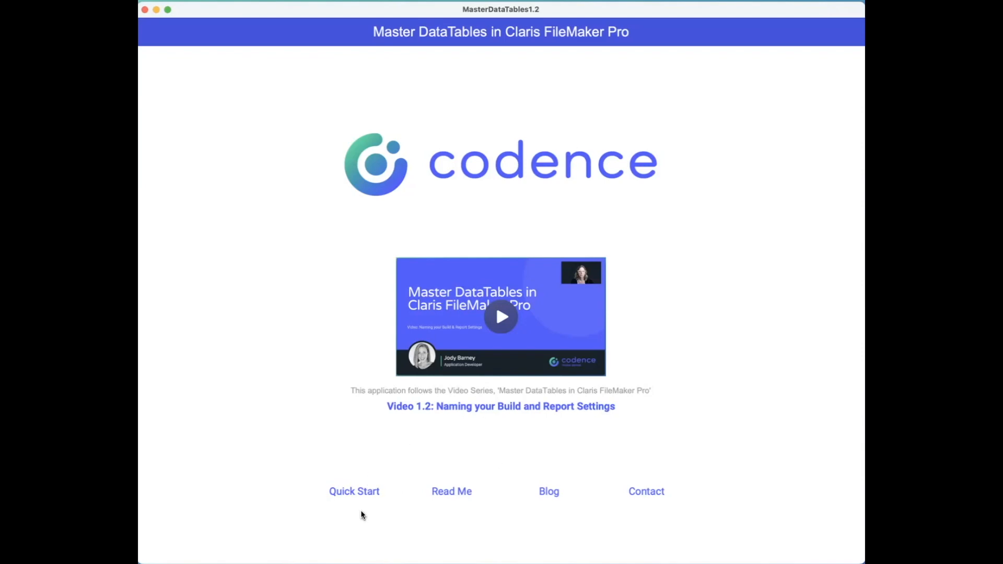
Open the DataTables Builder, add a new report and name it Video 1.2.
{"action": "left_click", "coordinate": [359, 494]}
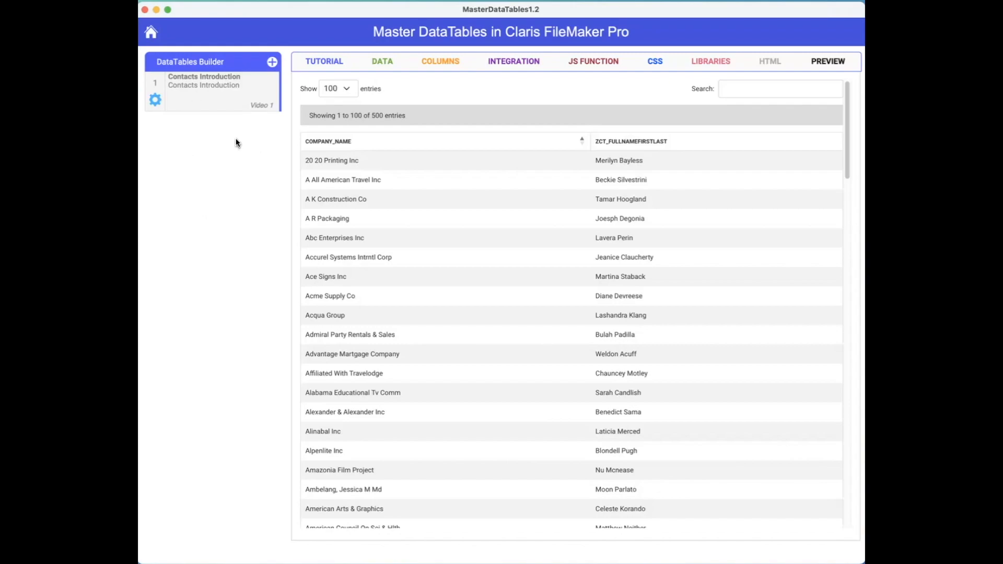
{"action": "left_click", "coordinate": [272, 63]}
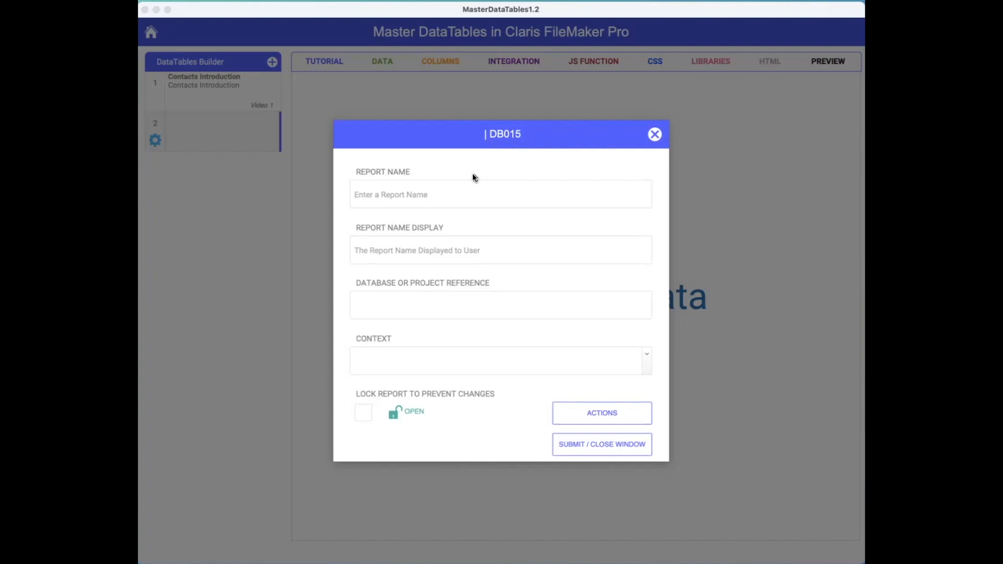
{"action": "left_click", "coordinate": [445, 198]}
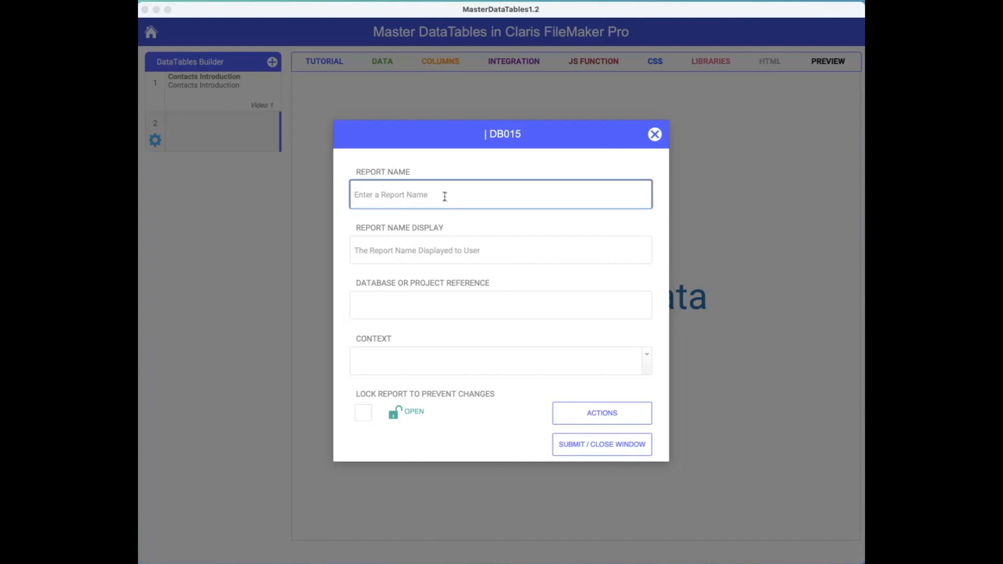
{"action": "type", "text": "Video 1.2"}
Set the new report's display name to Video 1.2 Example.
{"action": "left_click", "coordinate": [431, 258]}
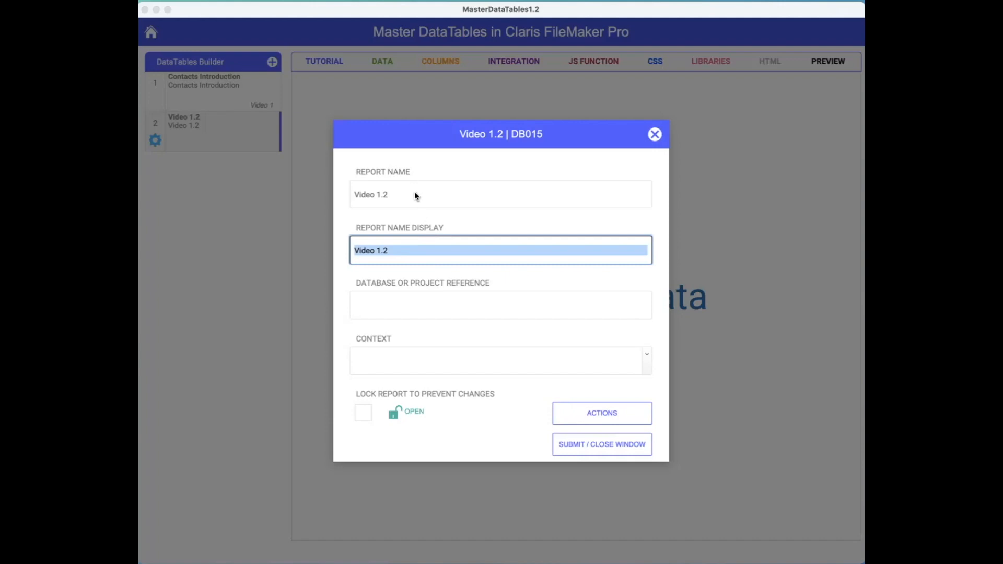
{"action": "left_click", "coordinate": [431, 253]}
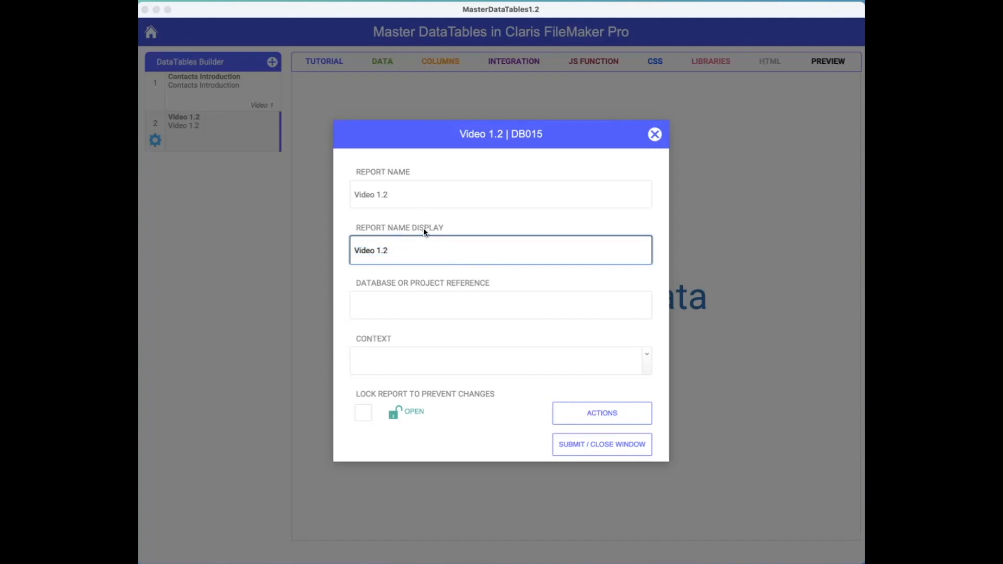
{"action": "type", "text": "Example"}
{"action": "left_click", "coordinate": [472, 274]}
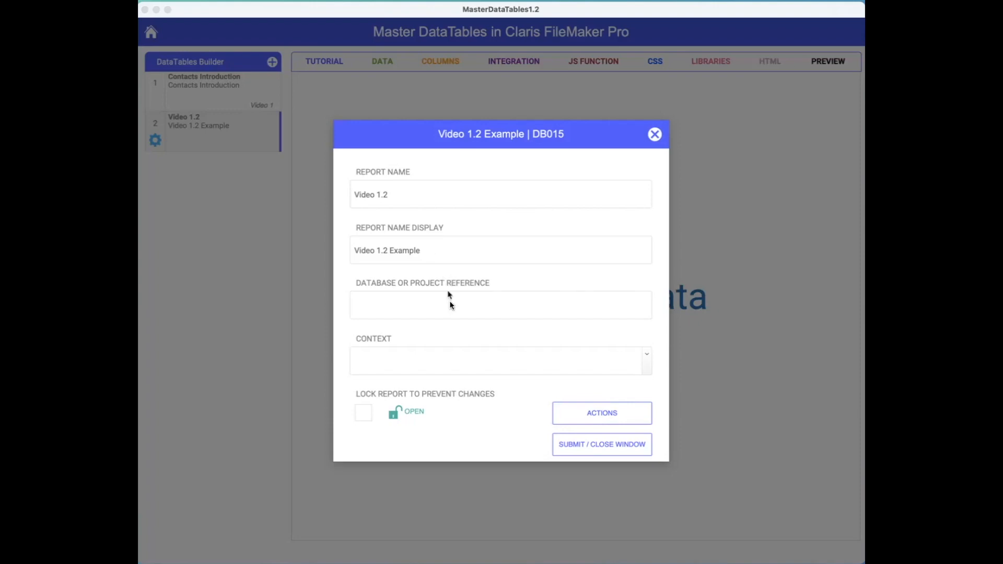
Set the database or project reference to Master DataTables.
{"action": "left_click", "coordinate": [436, 309]}
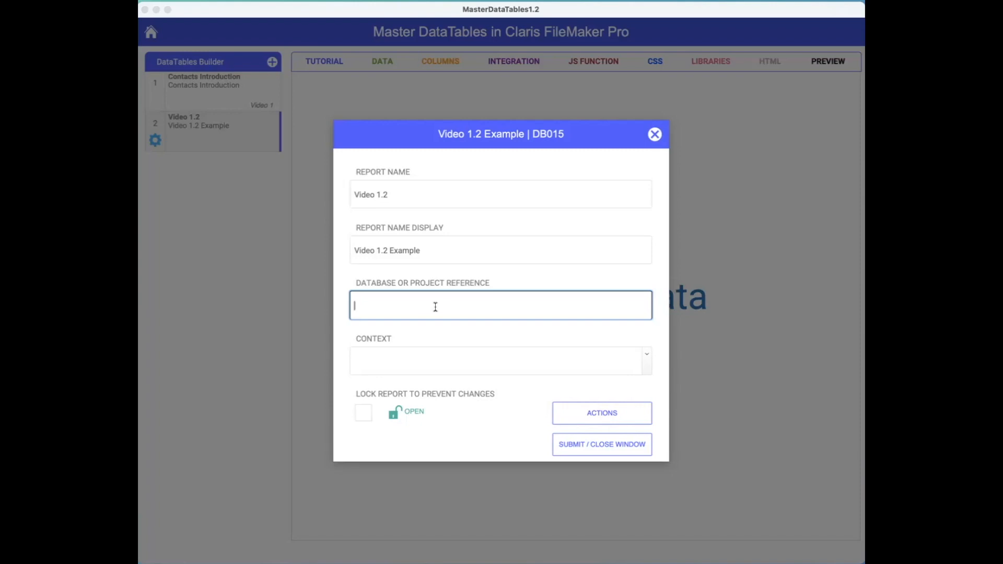
{"action": "type", "text": "Master DataTables"}
{"action": "left_click", "coordinate": [408, 342]}
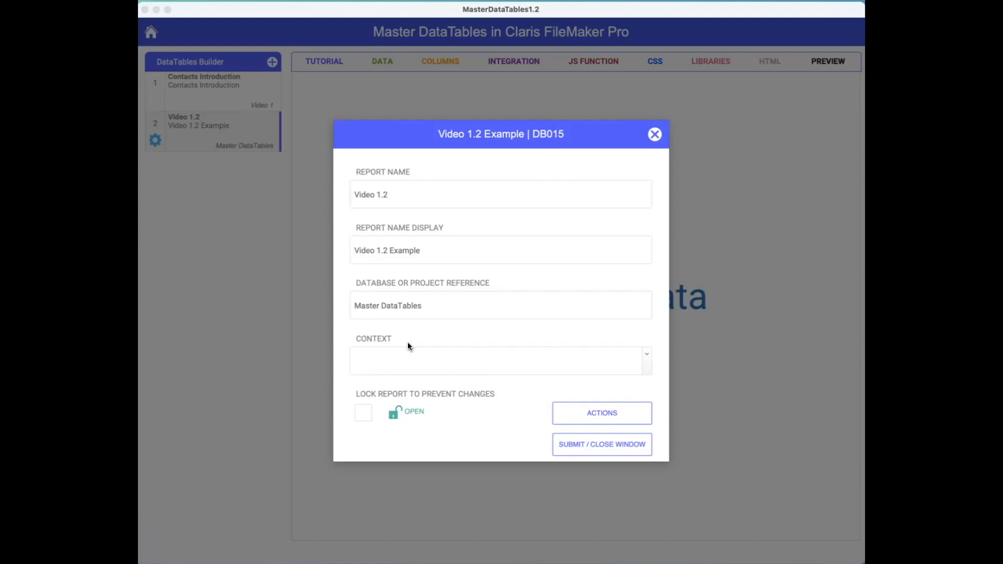
Set the report's context to Contacts and submit the new report.
{"action": "left_click", "coordinate": [649, 367]}
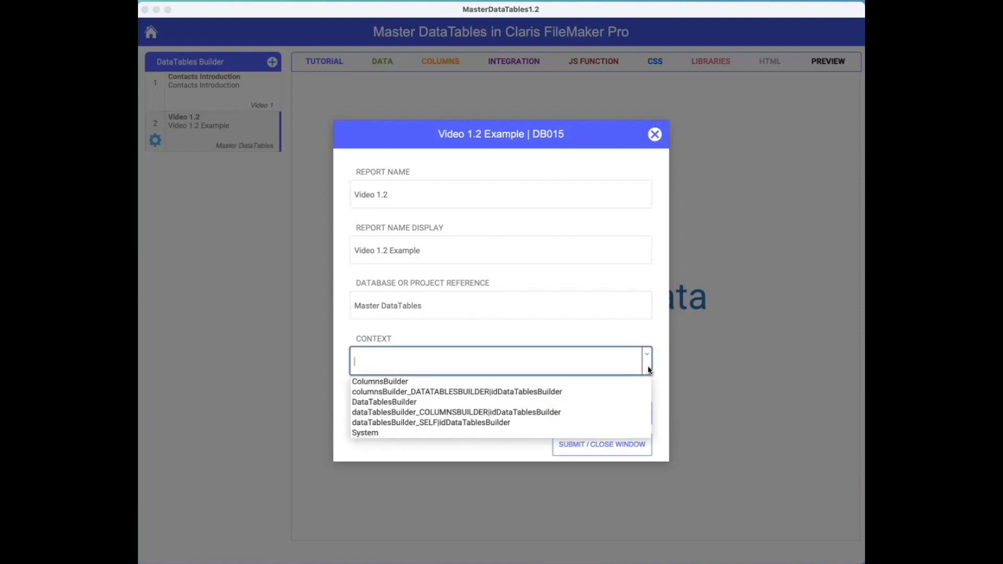
{"action": "left_click", "coordinate": [422, 337]}
{"action": "left_click", "coordinate": [406, 360]}
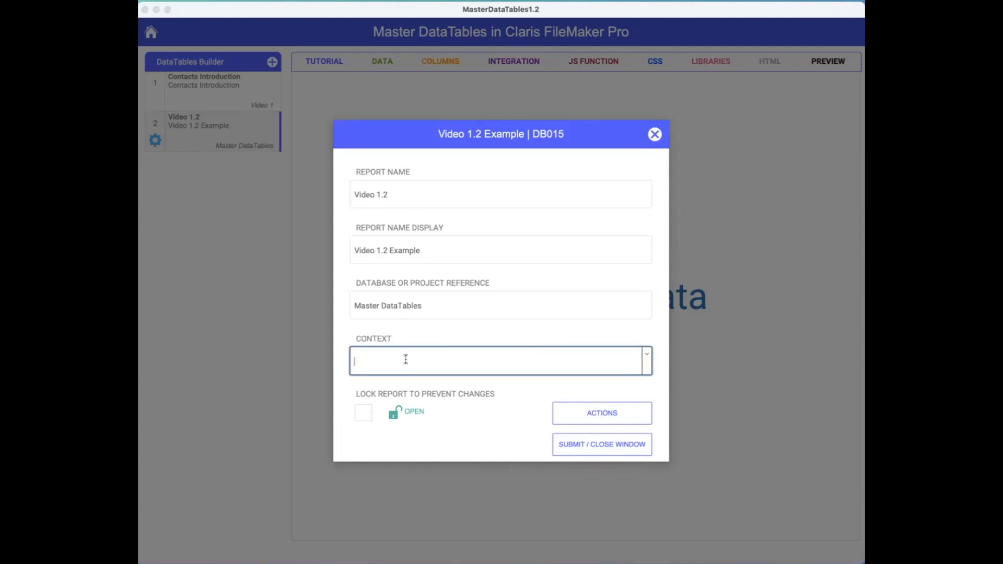
{"action": "type", "text": "C"}
{"action": "key", "text": "BackSpace"}
{"action": "key", "text": "BackSpace"}
{"action": "type", "text": "Contacts"}
{"action": "left_click", "coordinate": [409, 336]}
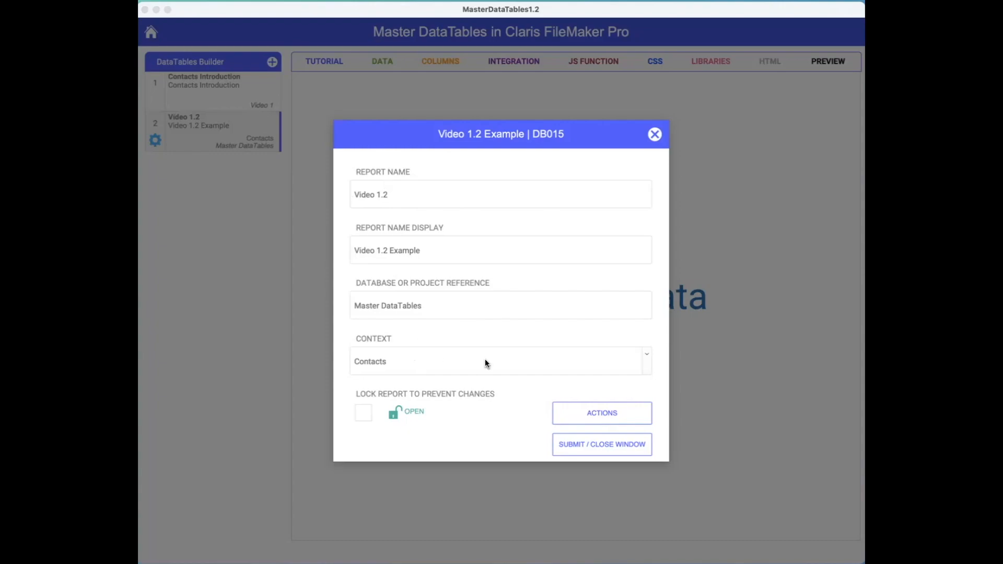
{"action": "left_click", "coordinate": [604, 445]}
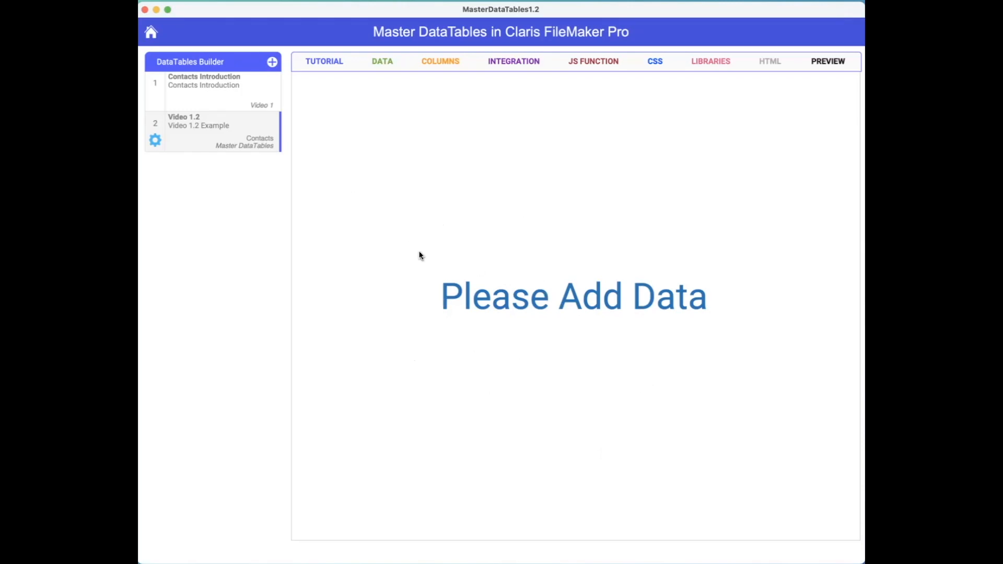
Open the Contacts Introduction report's settings and rename the report Video 1.1.
{"action": "left_click", "coordinate": [219, 98]}
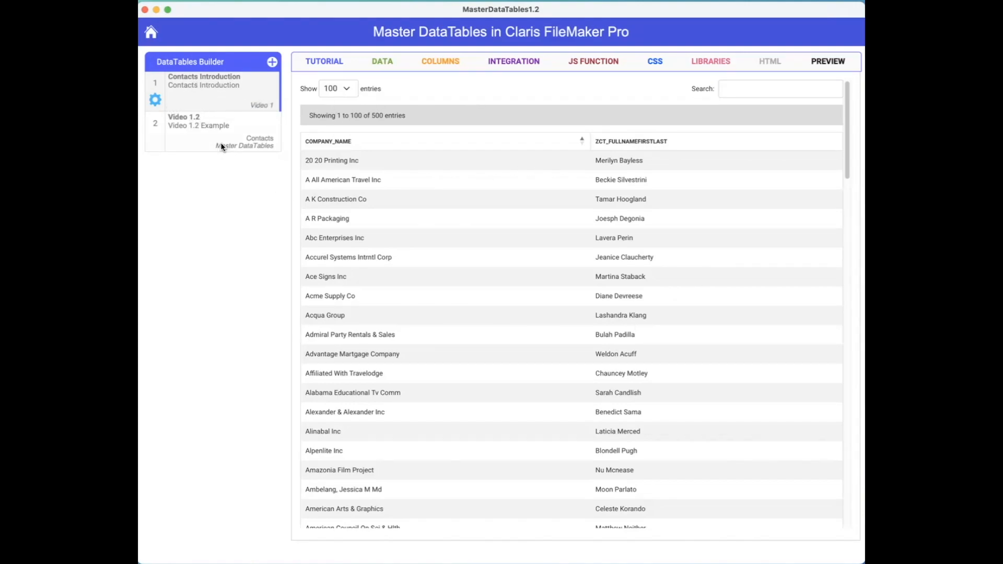
{"action": "left_click", "coordinate": [155, 101]}
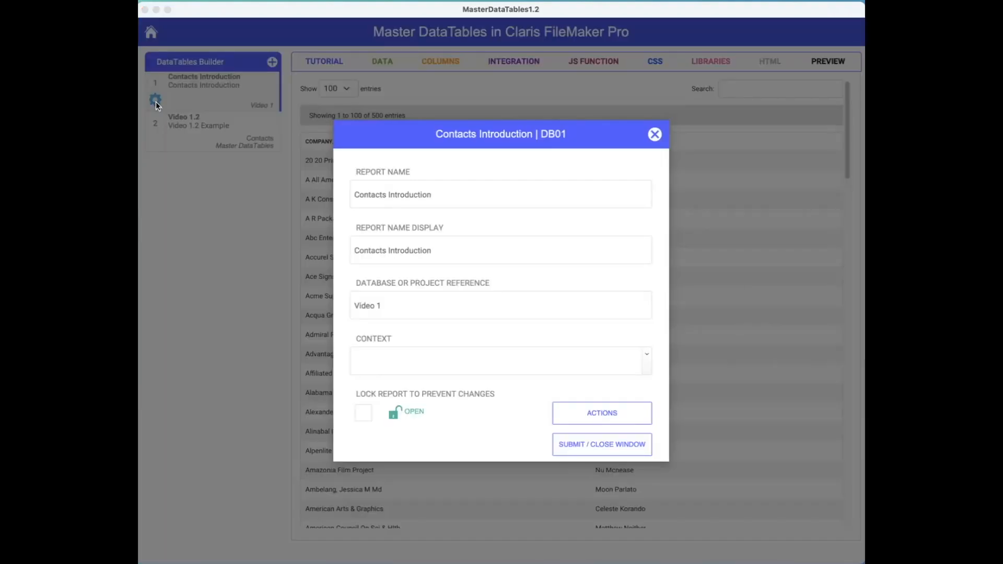
{"action": "left_click", "coordinate": [463, 193]}
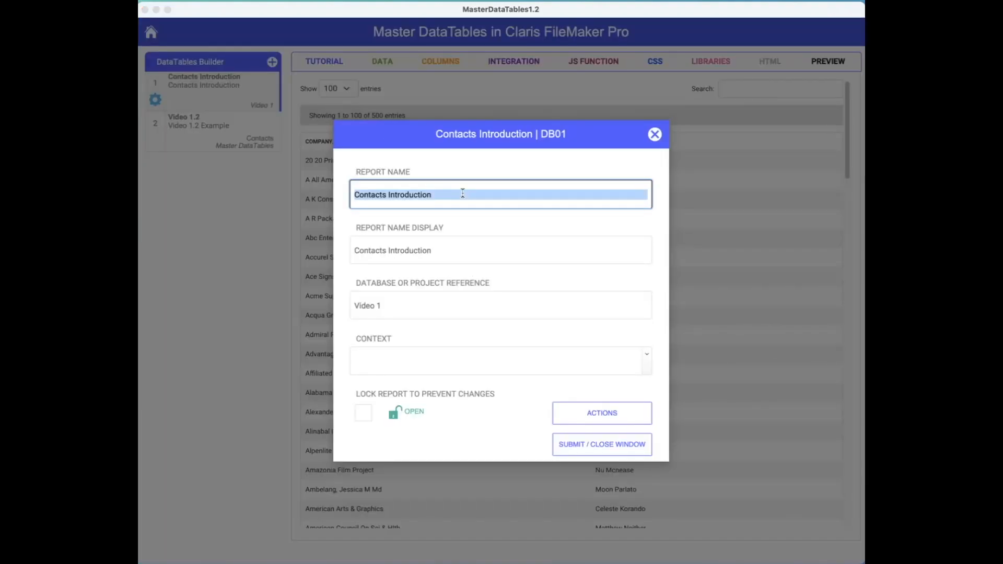
{"action": "type", "text": "Video 1.1"}
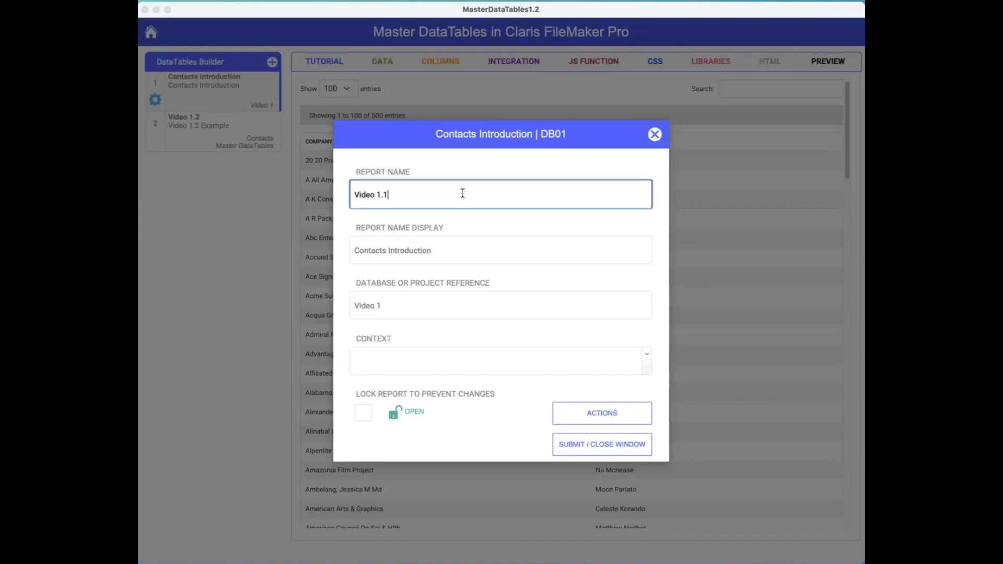
{"action": "key", "text": "Tab"}
{"action": "key", "text": "BackSpace"}
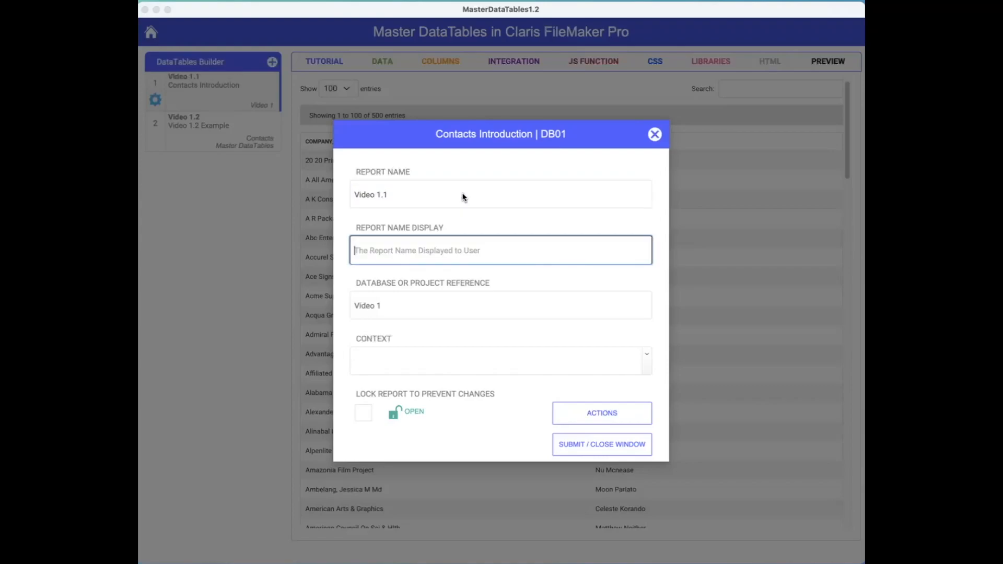
Set the Video 1.1 report's display name to Video 1.1 Example.
{"action": "left_click", "coordinate": [469, 224]}
{"action": "left_click", "coordinate": [405, 256]}
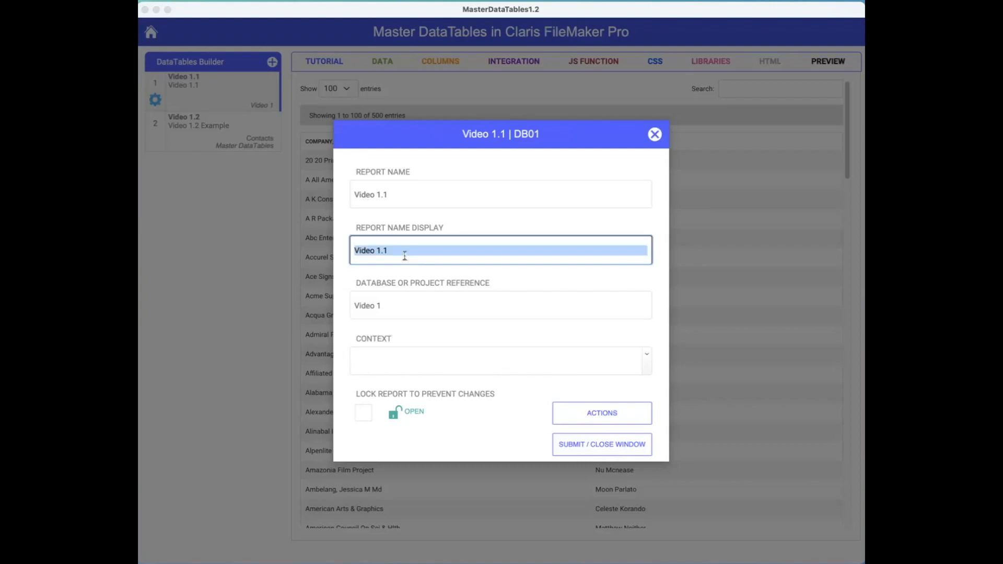
{"action": "left_click", "coordinate": [405, 256]}
{"action": "type", "text": "Example"}
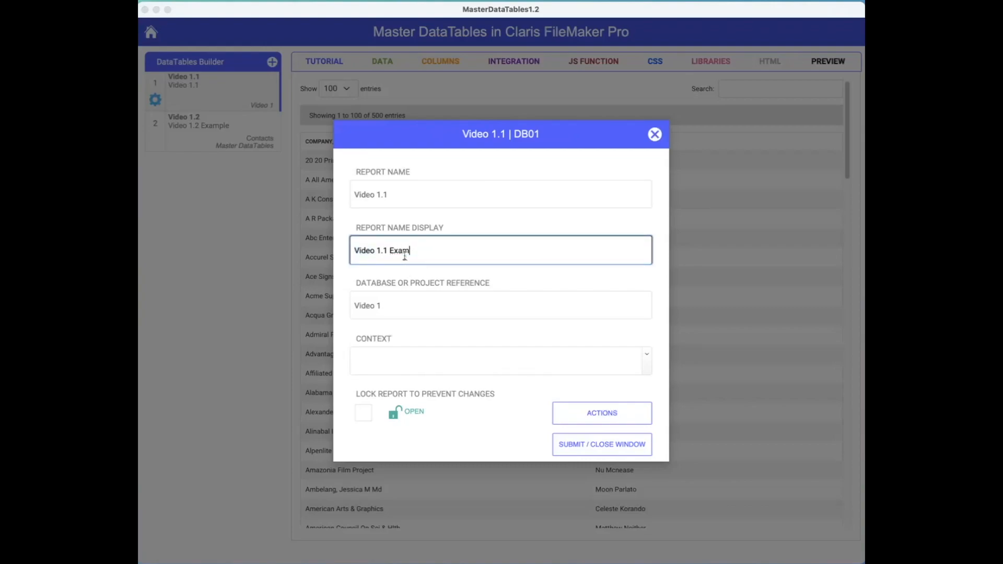
{"action": "left_click", "coordinate": [522, 282]}
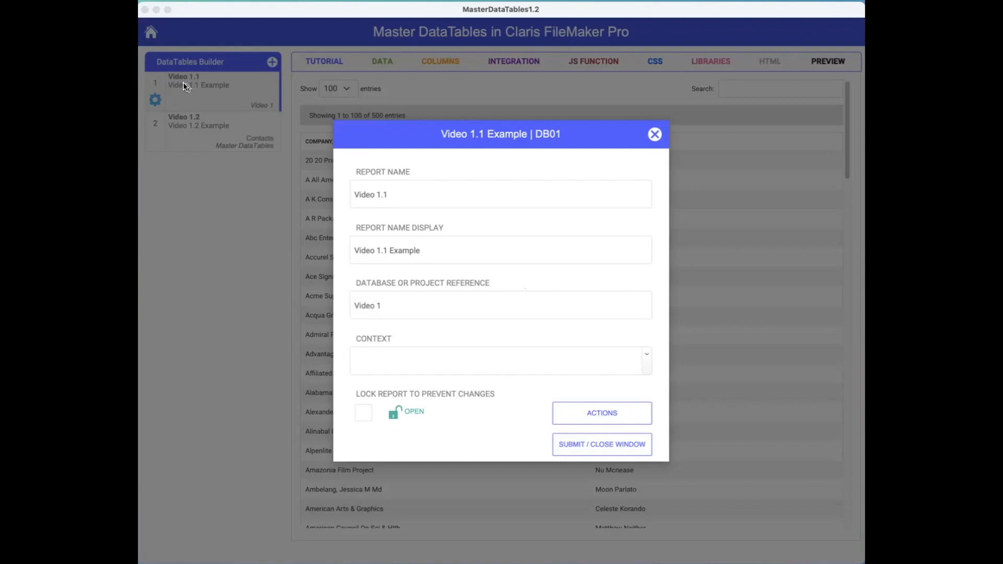
Set the database or project reference to Master DataTables and the context to Contacts.
{"action": "left_click", "coordinate": [415, 303]}
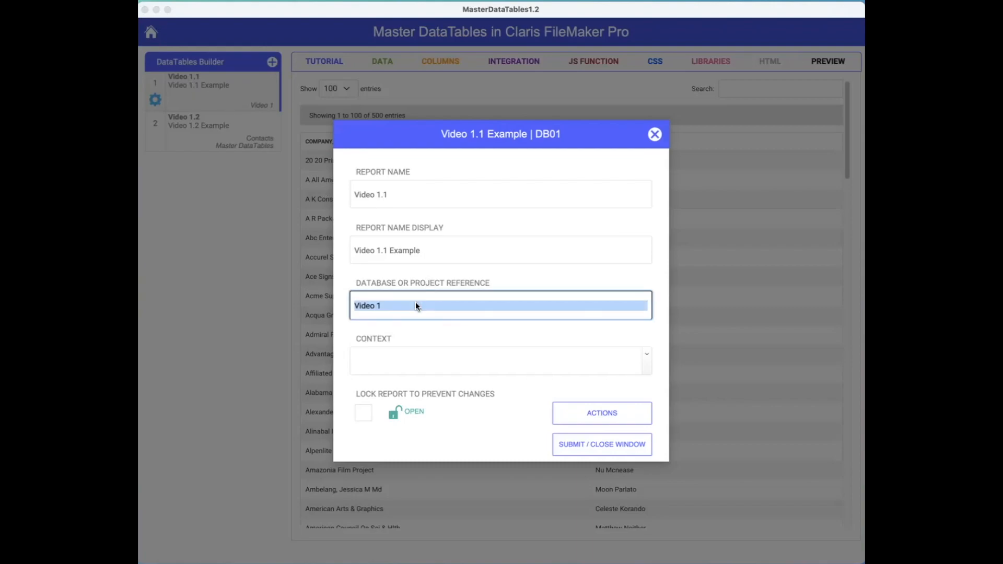
{"action": "type", "text": "Maste"}
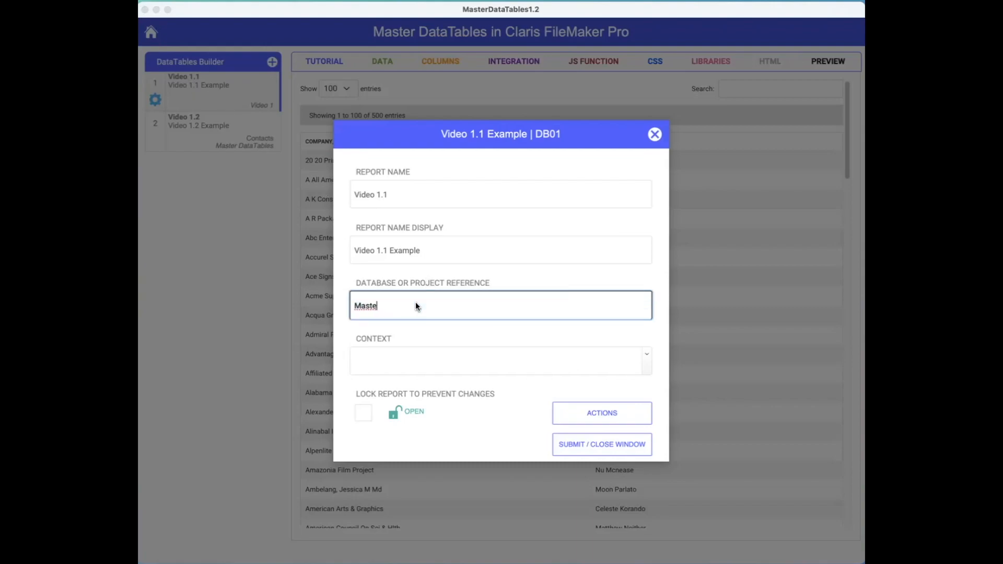
{"action": "type", "text": "r DataTables"}
{"action": "left_click", "coordinate": [443, 324]}
{"action": "left_click", "coordinate": [424, 356]}
{"action": "type", "text": "Contacts"}
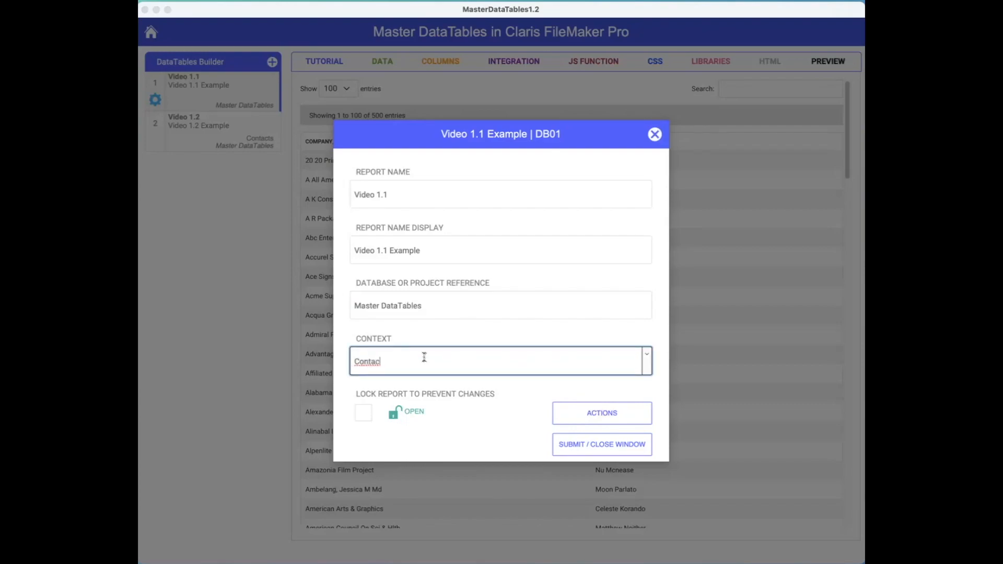
{"action": "left_click", "coordinate": [409, 337]}
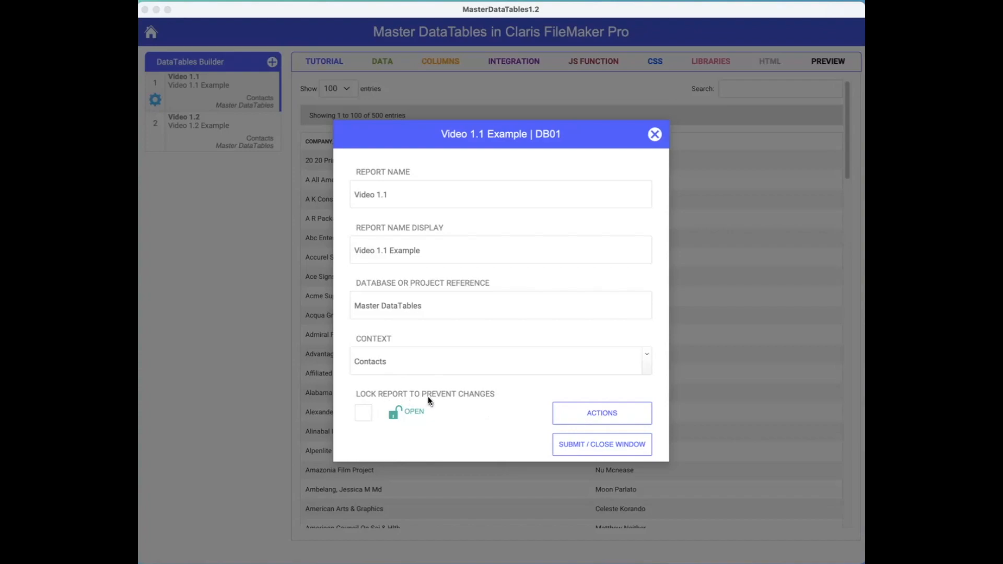
{"action": "left_click", "coordinate": [420, 358]}
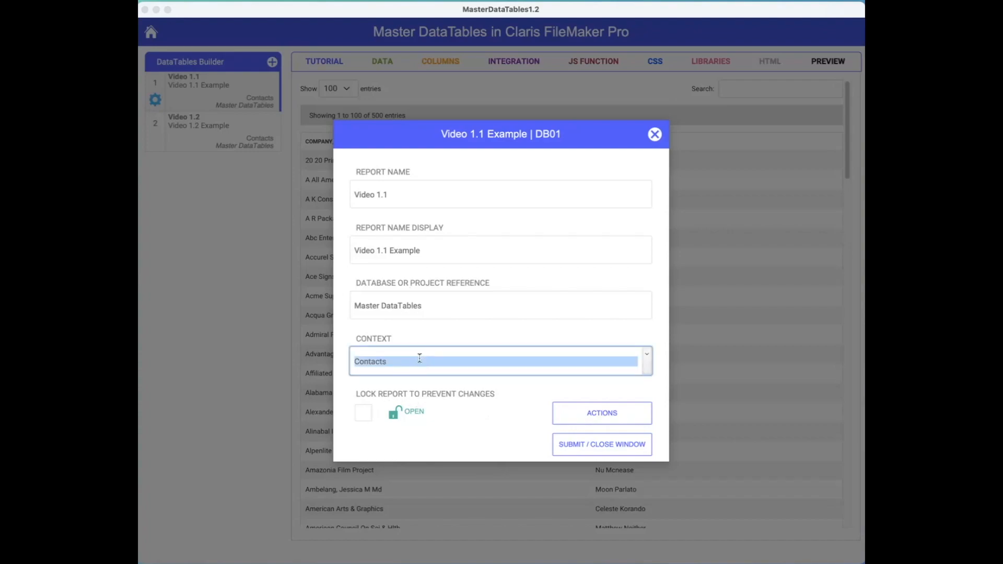
{"action": "left_click", "coordinate": [416, 310]}
{"action": "left_click", "coordinate": [424, 251]}
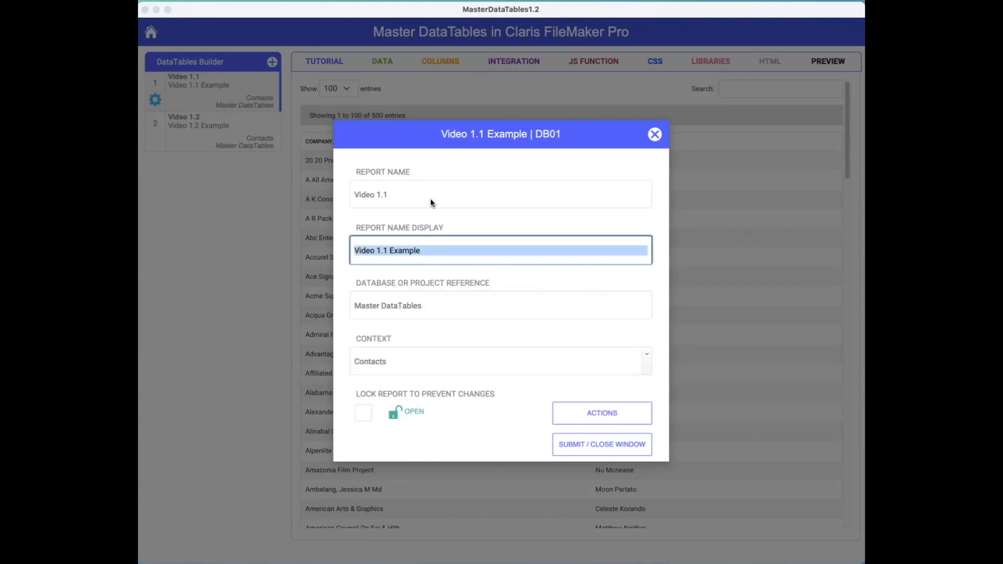
{"action": "left_click", "coordinate": [431, 201]}
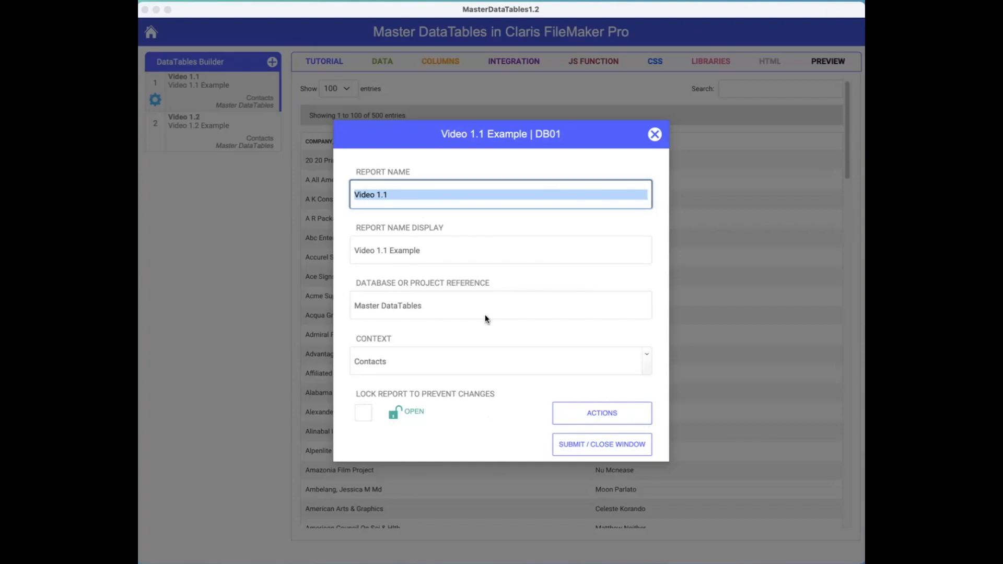
Toggle the lock-report option on and off and review the Actions options while the report is open.
{"action": "left_click", "coordinate": [364, 415]}
{"action": "left_click", "coordinate": [364, 415]}
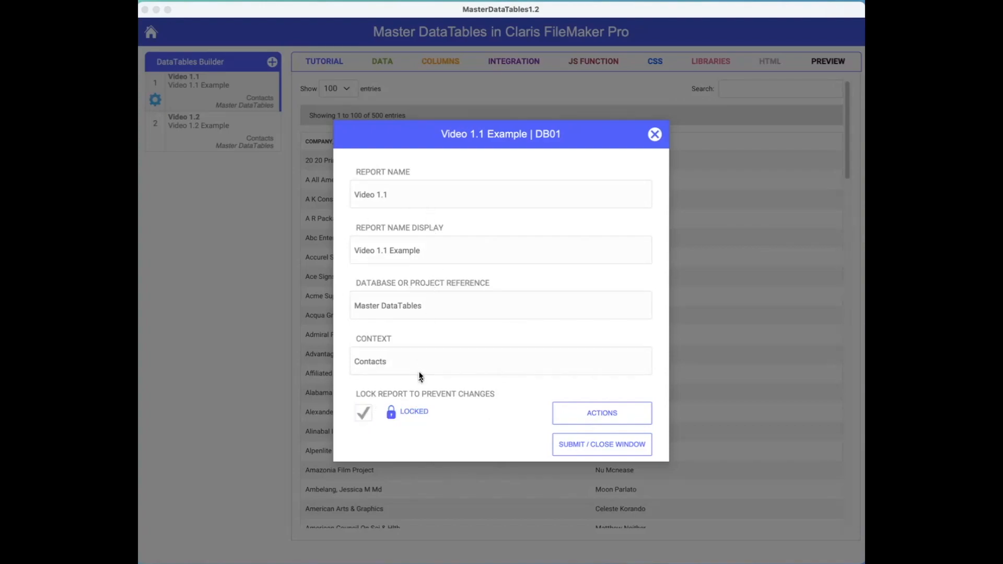
{"action": "left_click", "coordinate": [365, 419]}
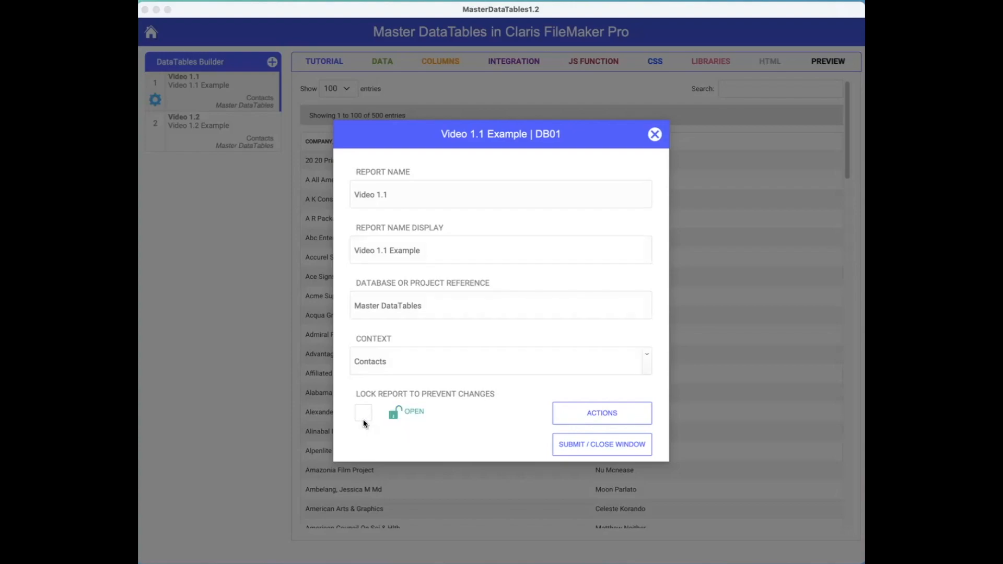
{"action": "left_click", "coordinate": [389, 363]}
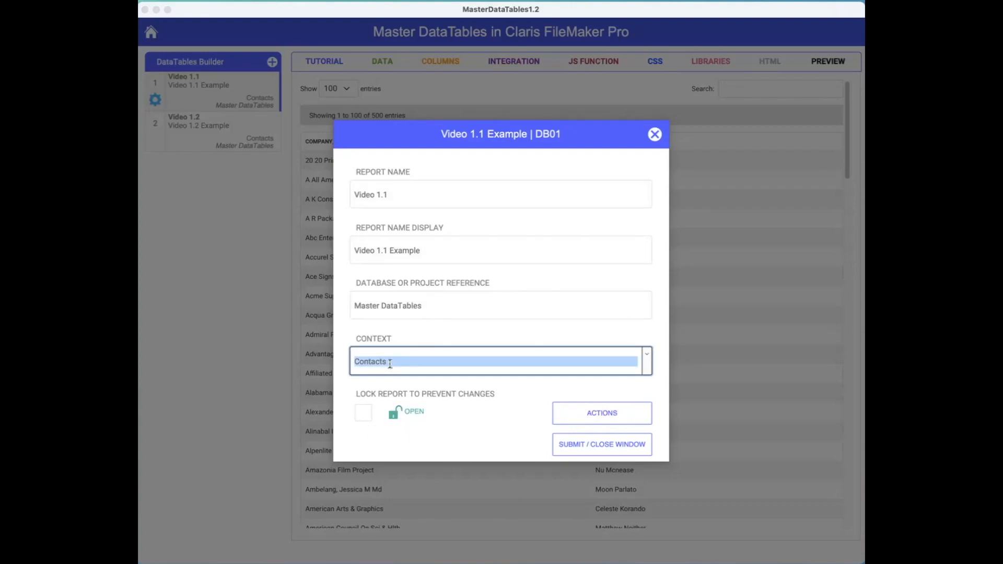
{"action": "left_click", "coordinate": [364, 415]}
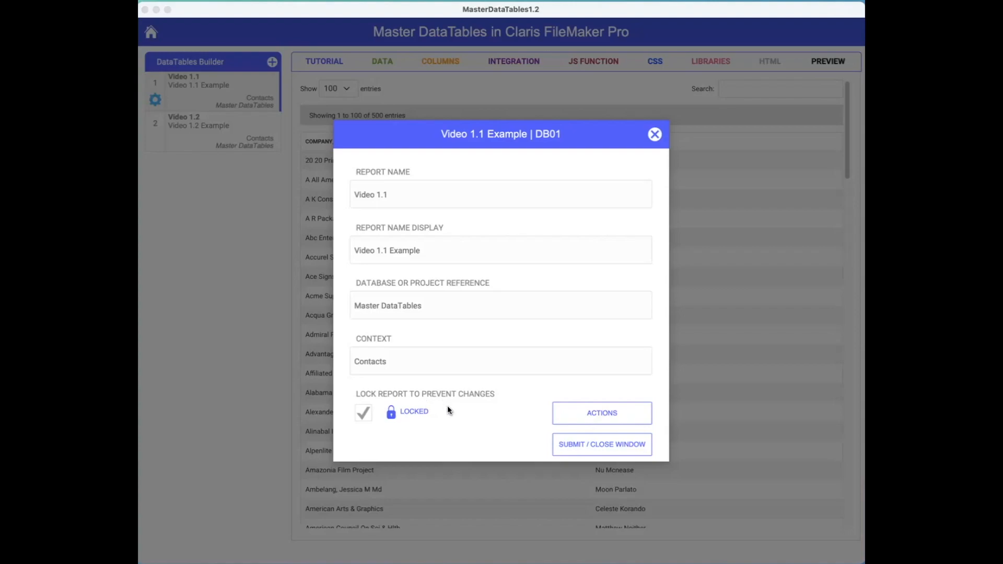
{"action": "left_click", "coordinate": [364, 414]}
{"action": "left_click", "coordinate": [599, 413]}
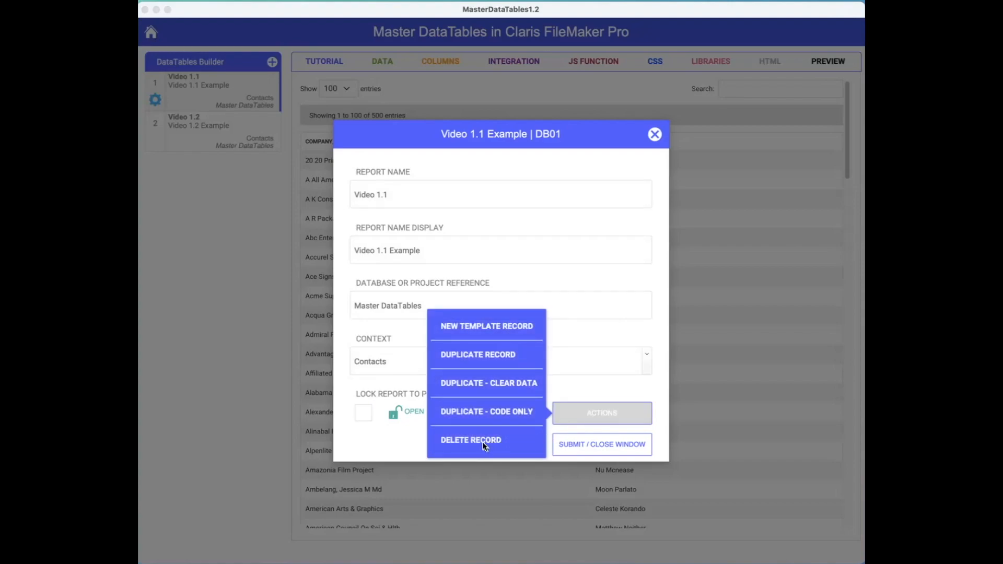
Lock the report to prevent changes and review the Actions options available when locked.
{"action": "left_click", "coordinate": [364, 416]}
{"action": "left_click", "coordinate": [601, 412]}
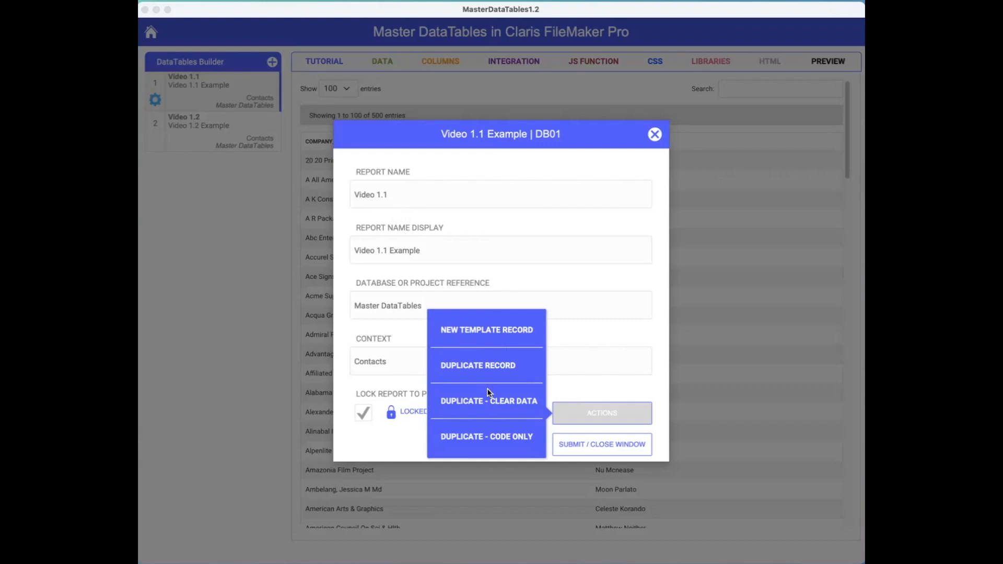
{"action": "scroll", "coordinate": [487, 388], "scroll_direction": "right", "scroll_amount": 1}
{"action": "scroll", "coordinate": [493, 369], "scroll_direction": "right", "scroll_amount": 1}
{"action": "scroll", "coordinate": [494, 369], "scroll_direction": "left", "scroll_amount": 1}
{"action": "scroll", "coordinate": [495, 372], "scroll_direction": "right", "scroll_amount": 1}
{"action": "left_click", "coordinate": [595, 415]}
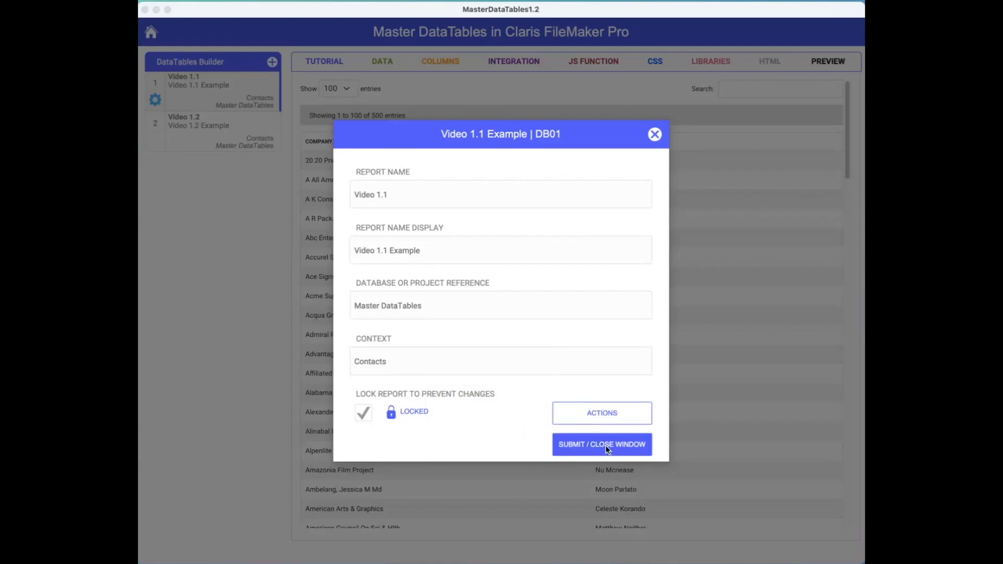
Submit the Video 1.1 report settings and select the Video 1.2 report.
{"action": "left_click", "coordinate": [606, 445]}
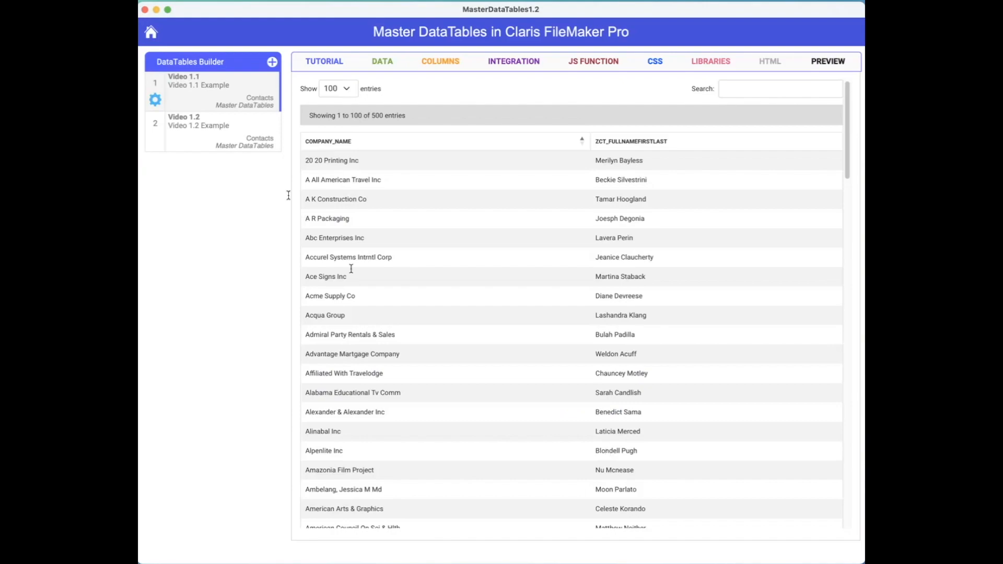
{"action": "left_click", "coordinate": [222, 138]}
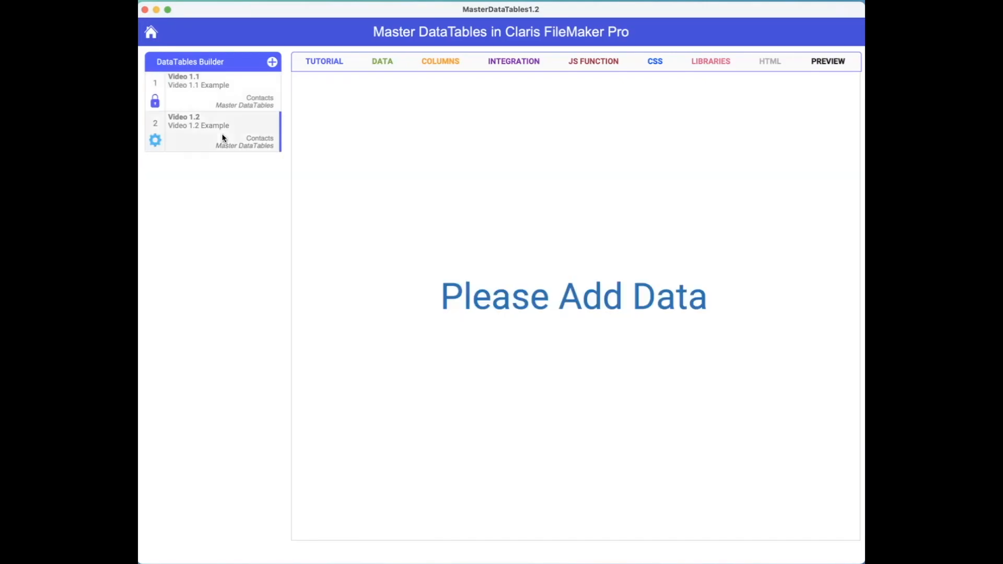